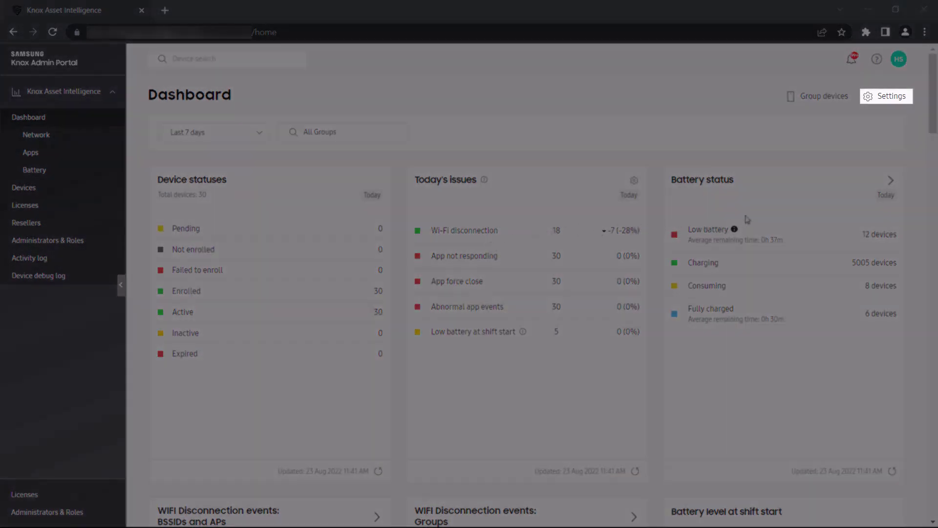
pyautogui.click(890, 98)
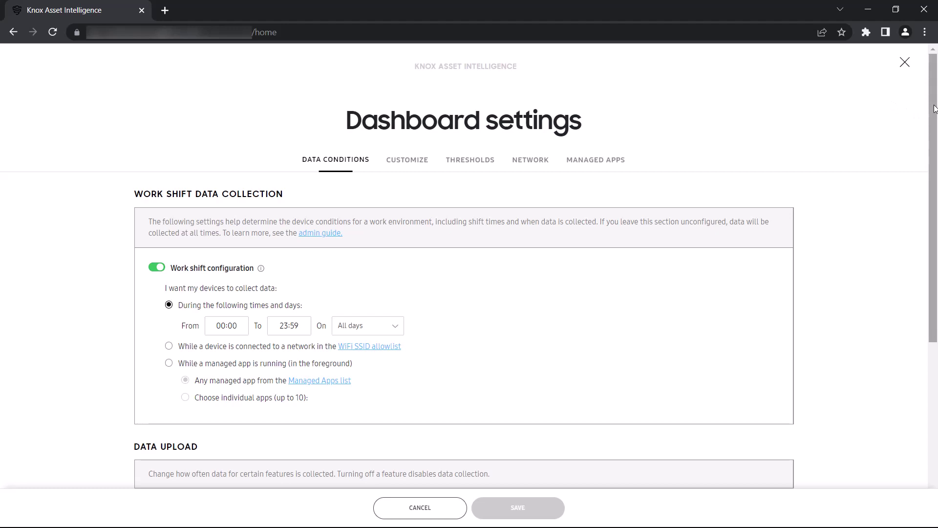
pyautogui.moveTo(935, 108); pyautogui.dragTo(937, 301)
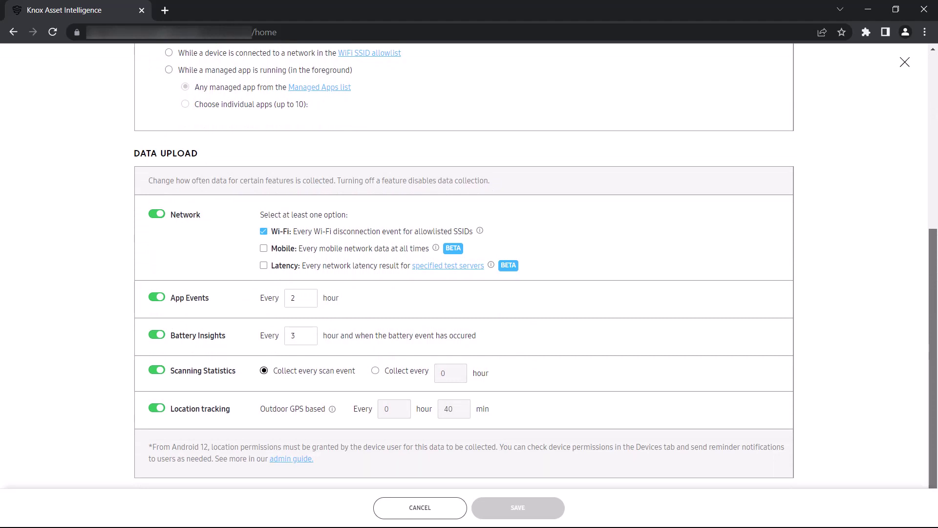
pyautogui.moveTo(936, 302); pyautogui.dragTo(936, 122)
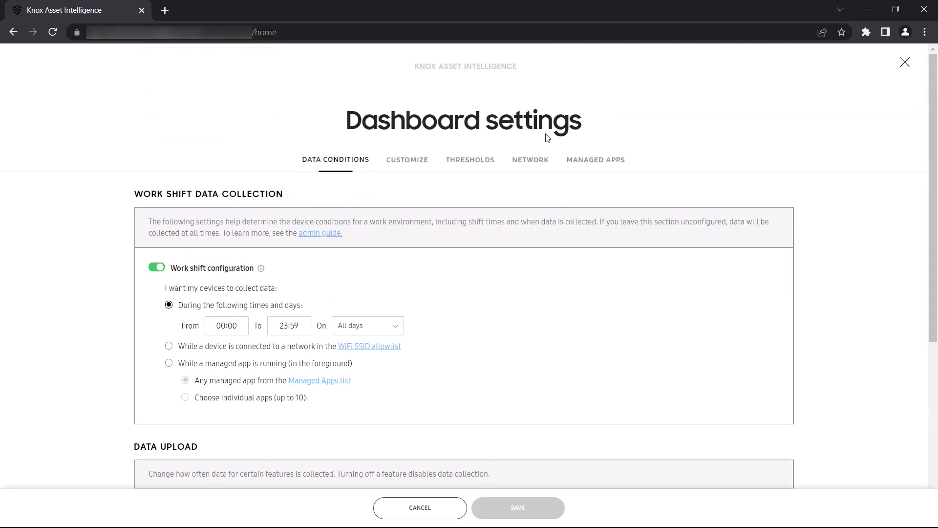
# Step: Review the available dashboard tiles, then scroll through the Today's Issues, Network, App and Battery thresholds
pyautogui.click(428, 158)
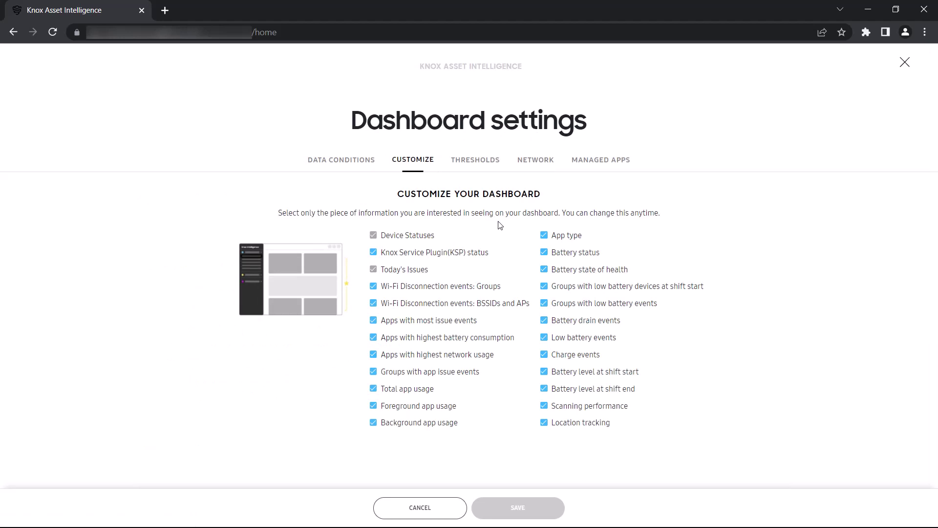
pyautogui.click(474, 167)
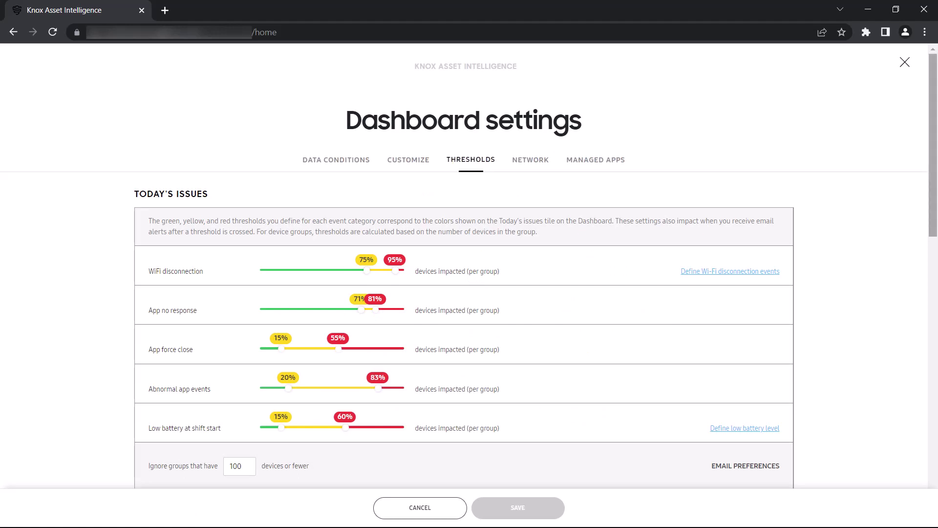
pyautogui.scroll(-2, 469, 271)
pyautogui.scroll(-7, 470, 271)
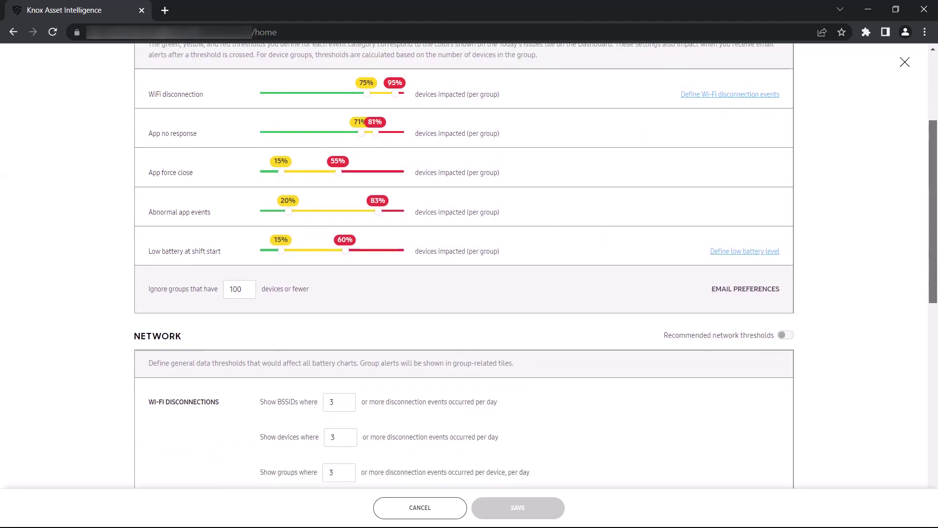
pyautogui.scroll(-6, 469, 271)
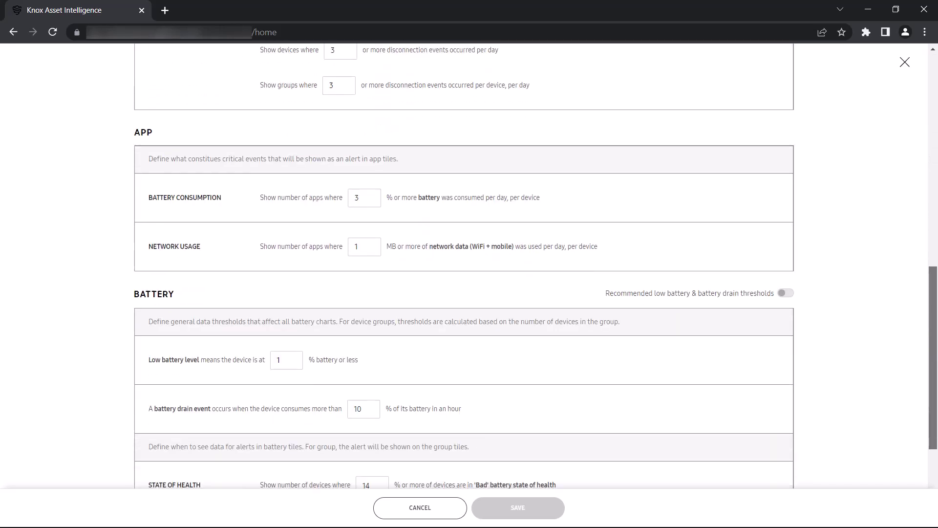
pyautogui.scroll(-1, 469, 271)
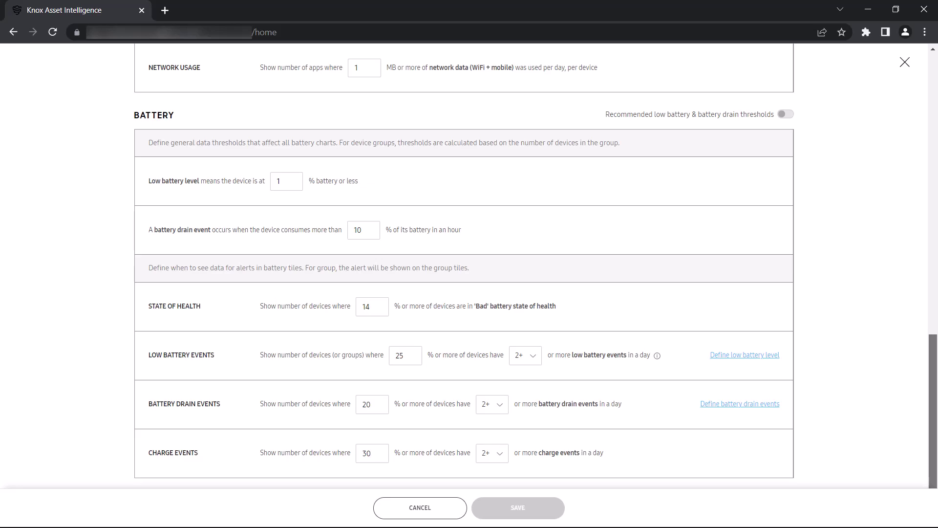
pyautogui.scroll(10, 469, 271)
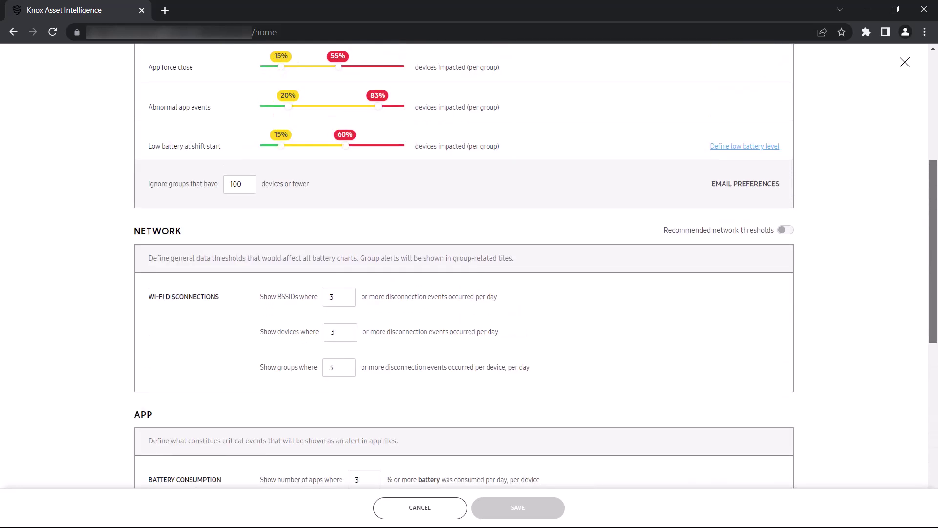
pyautogui.scroll(6, 469, 271)
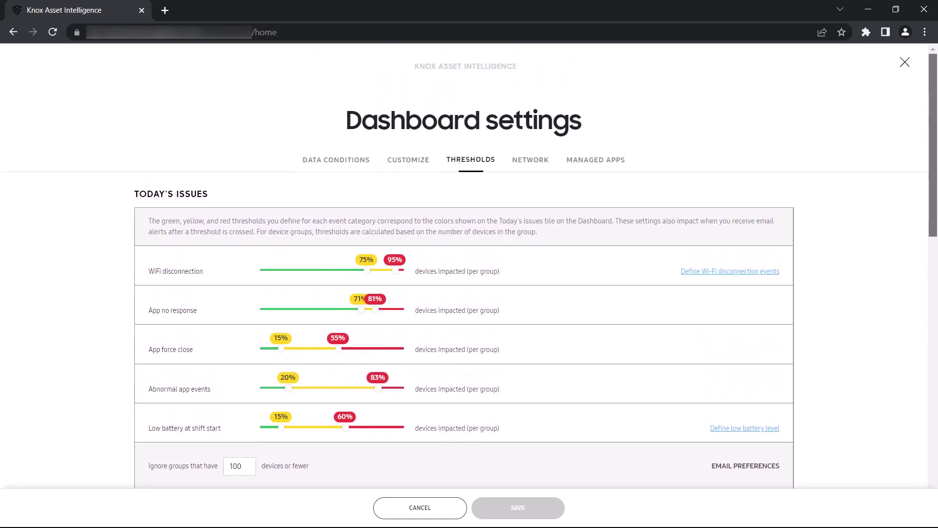
# Step: Enable Network, App and Battery issue email alerts in Email Preferences and save
pyautogui.click(753, 468)
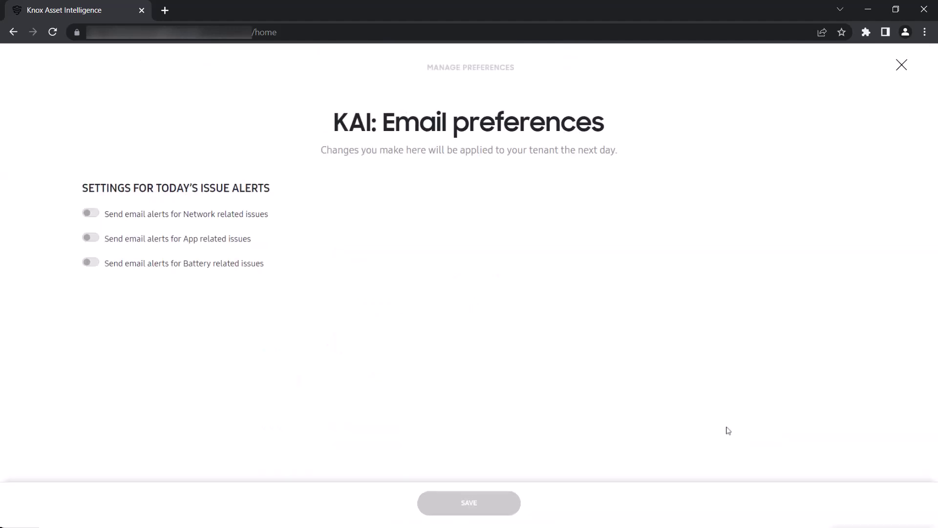
pyautogui.click(91, 214)
pyautogui.click(93, 324)
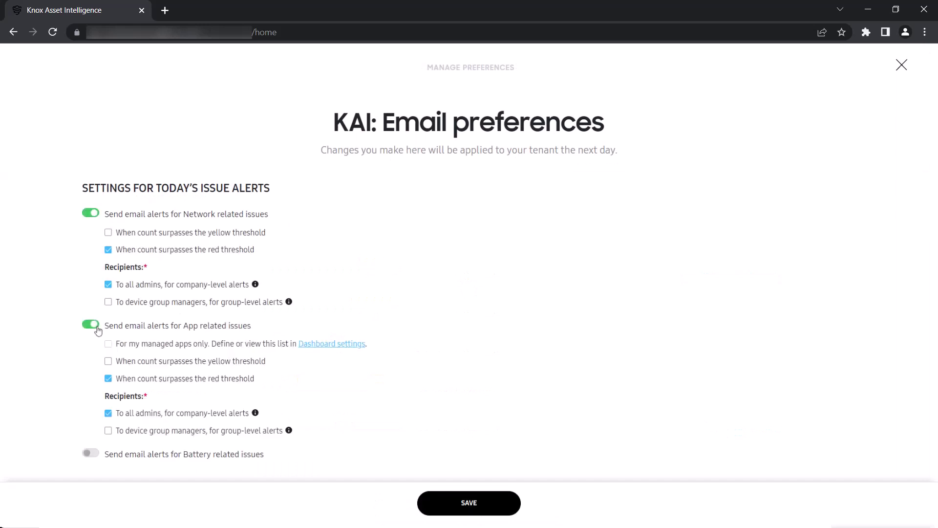
pyautogui.click(92, 452)
pyautogui.moveTo(935, 350); pyautogui.dragTo(936, 424)
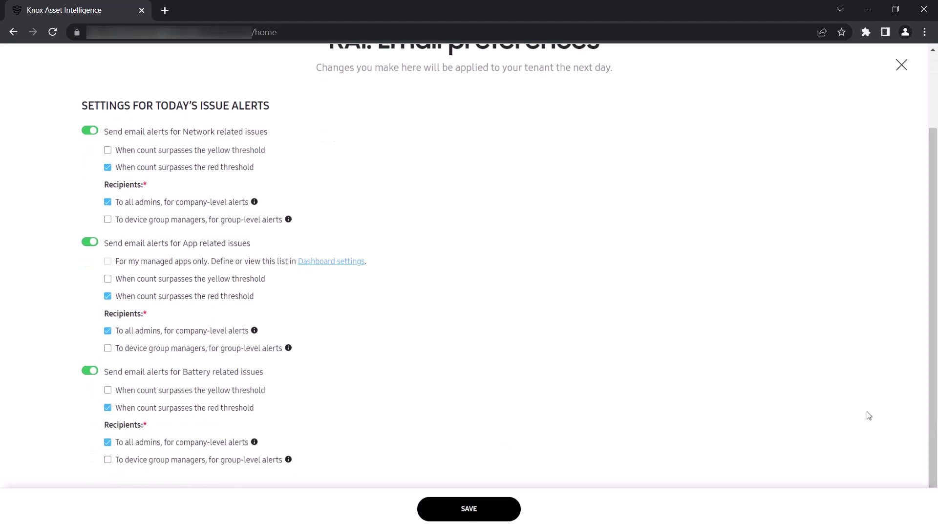
pyautogui.click(485, 515)
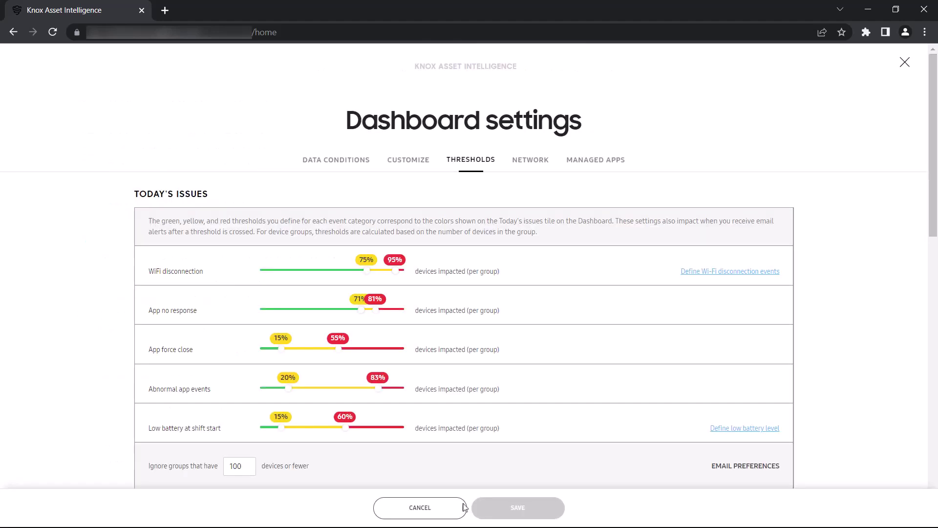
pyautogui.click(533, 170)
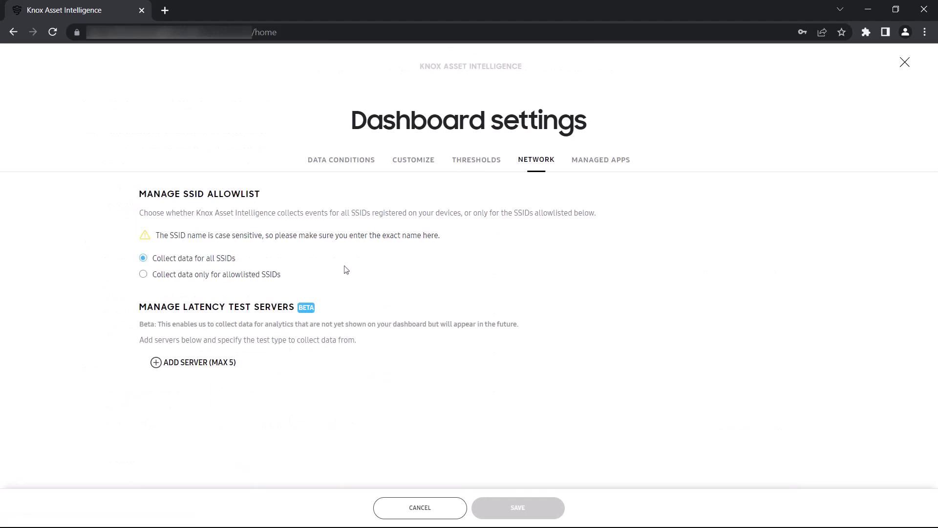
pyautogui.click(146, 275)
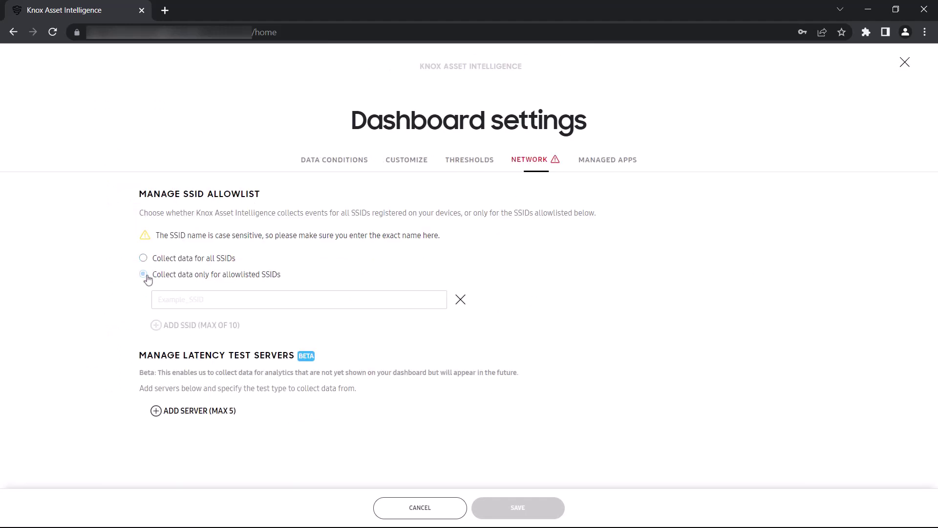
pyautogui.click(167, 297)
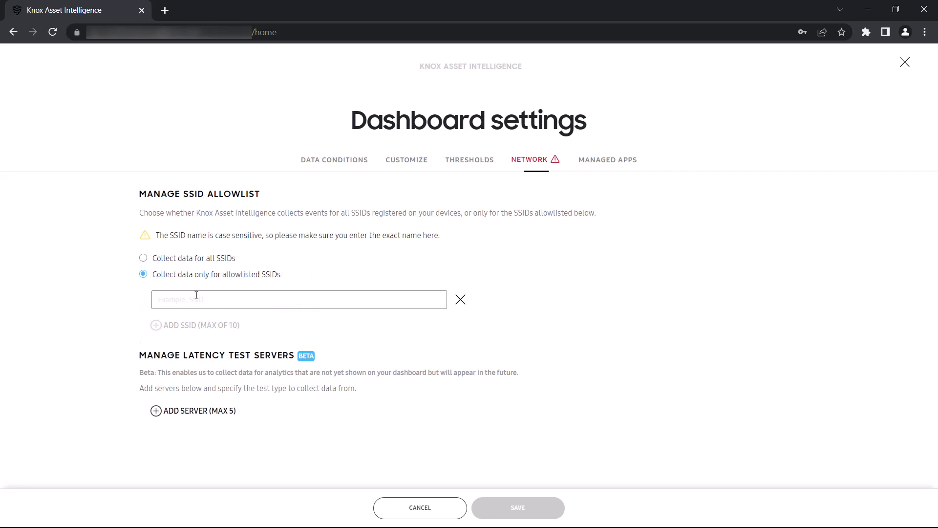
pyautogui.hotkey('ctrl', 'v')
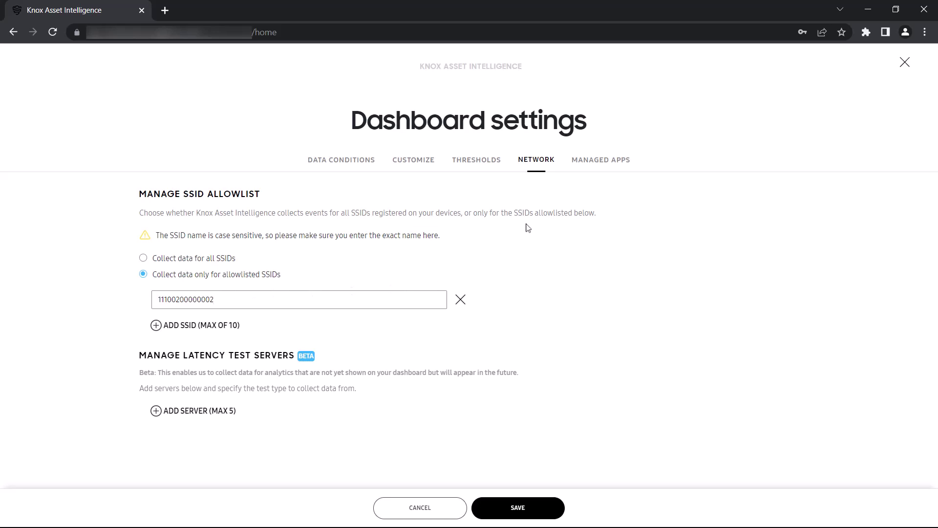
# Step: Review the 20 managed apps and save the dashboard settings
pyautogui.click(602, 163)
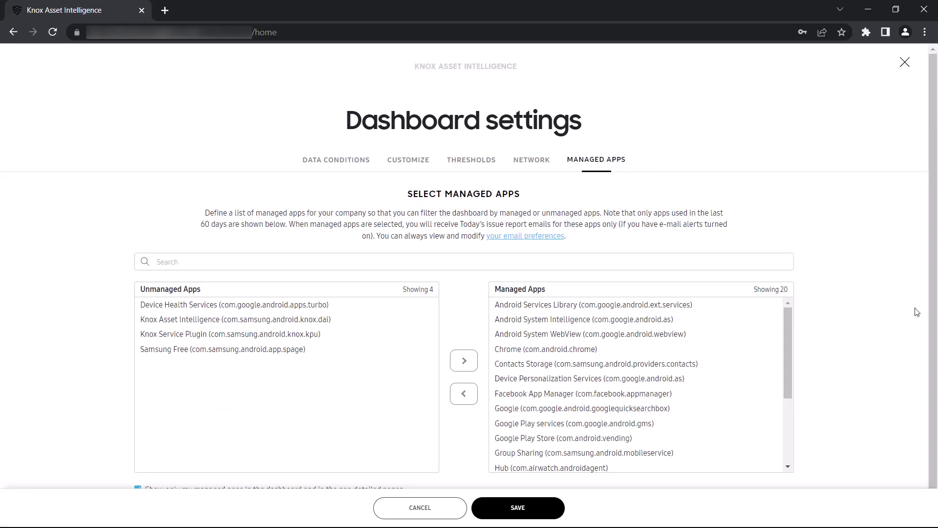
pyautogui.scroll(-1, 925, 342)
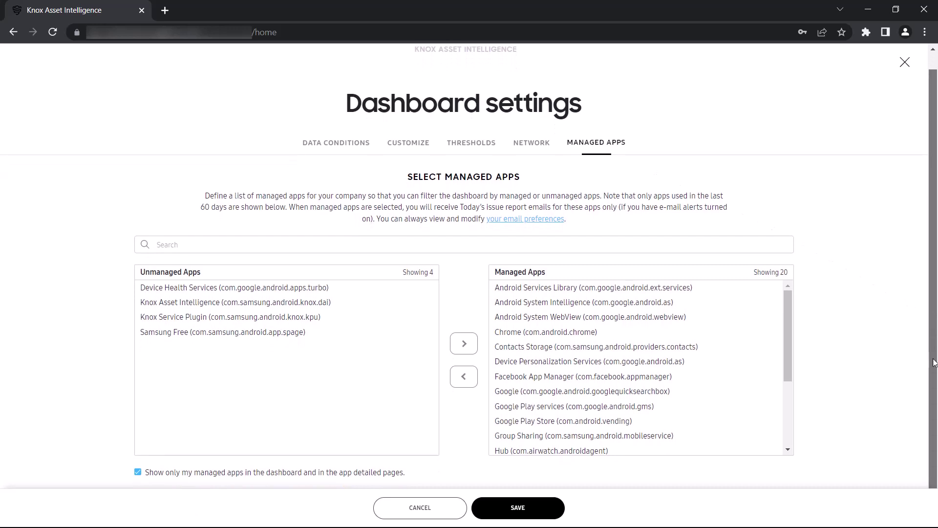
pyautogui.click(527, 509)
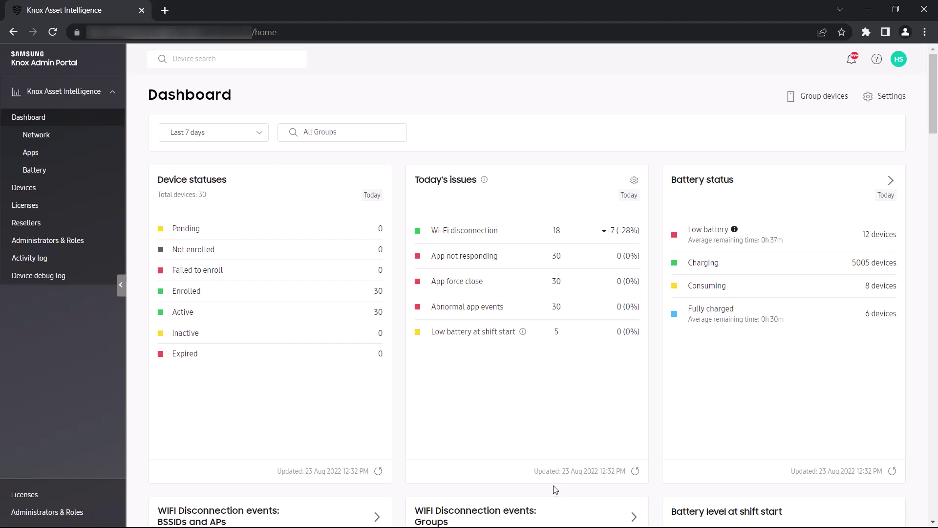
# Step: Choose Kiosks.csv on the Device Grouping upload page and submit it
pyautogui.click(813, 101)
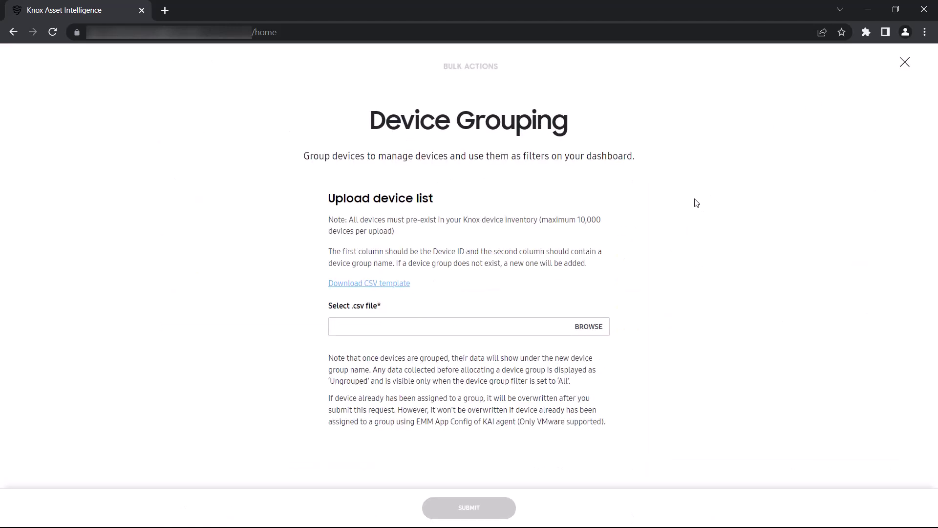
pyautogui.click(584, 323)
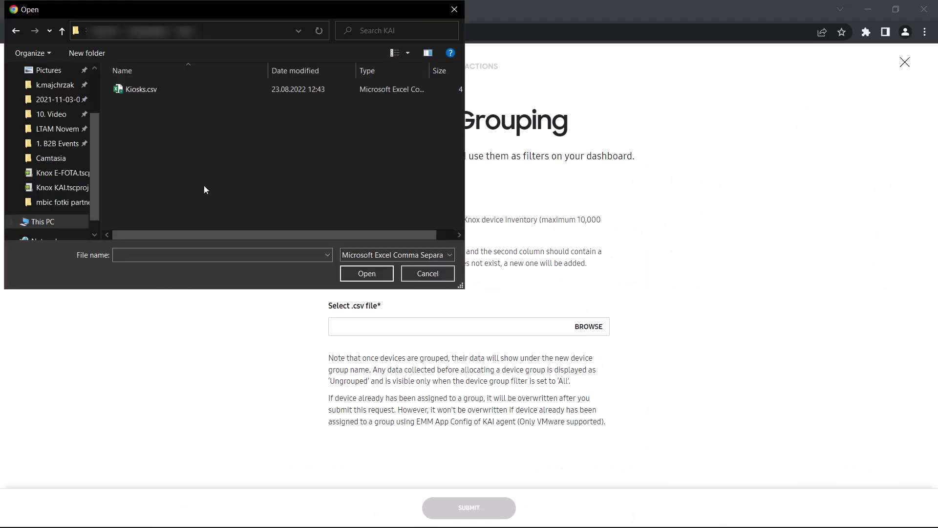
pyautogui.click(171, 89)
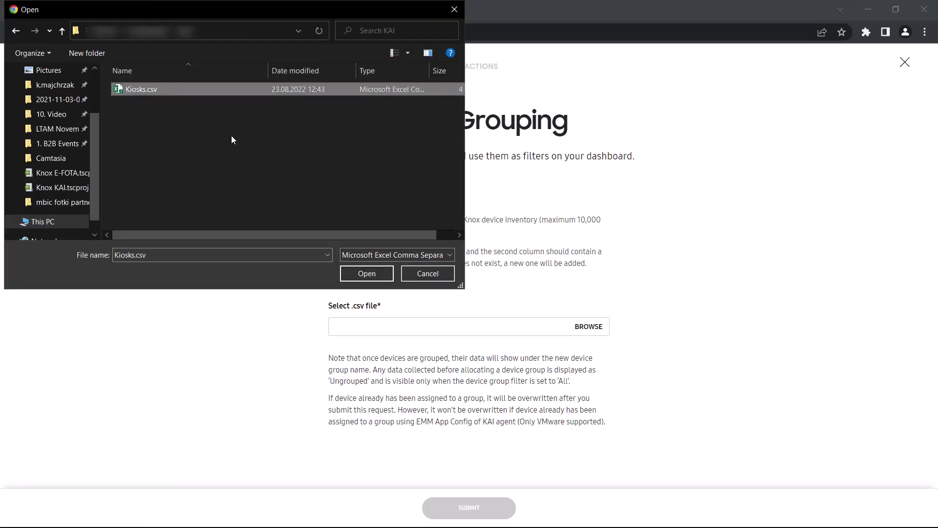
pyautogui.click(369, 273)
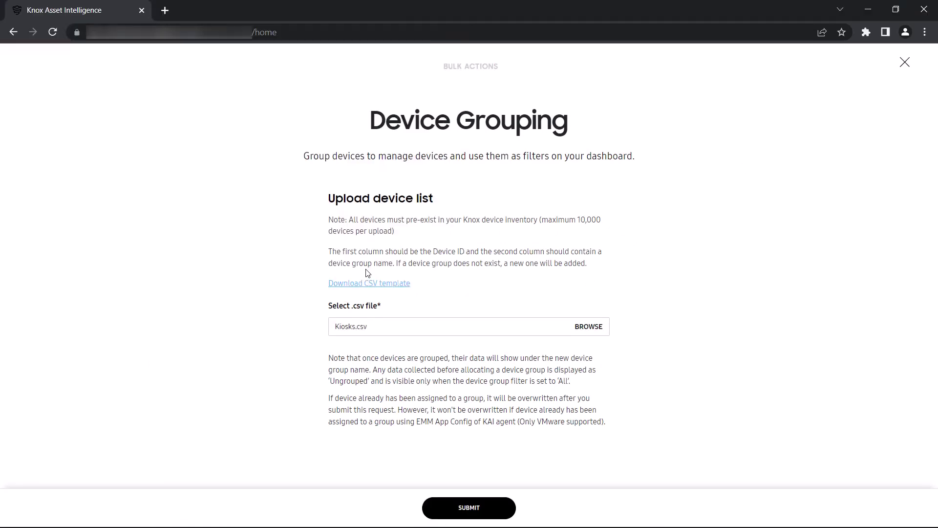
pyautogui.click(482, 507)
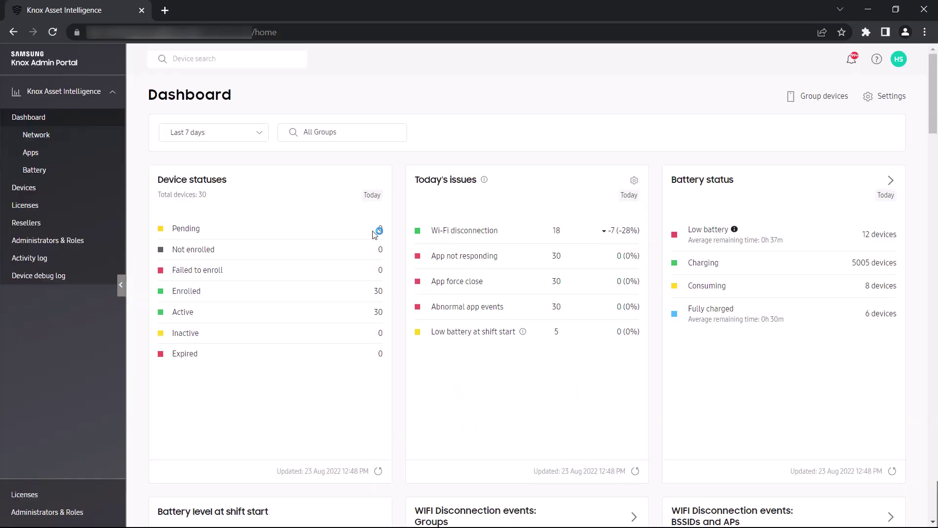
# Step: Filter the dashboard to Grp1 for the last 60 days and drag Battery status below the first row
pyautogui.click(354, 132)
pyautogui.write('Grp1')
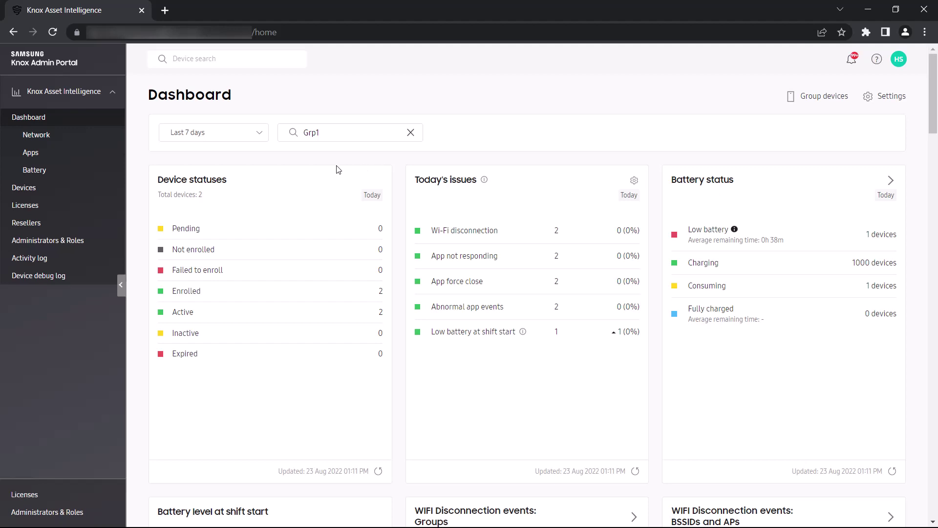
pyautogui.click(235, 143)
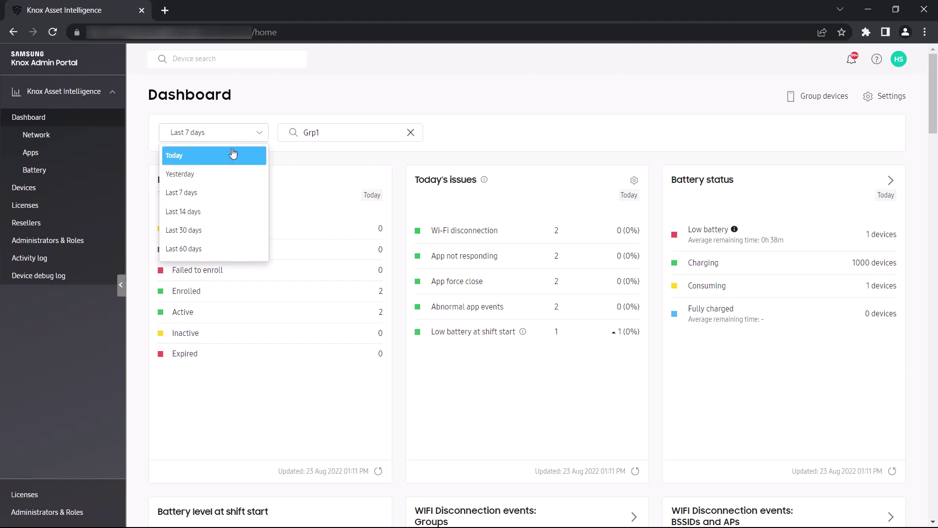
pyautogui.click(227, 228)
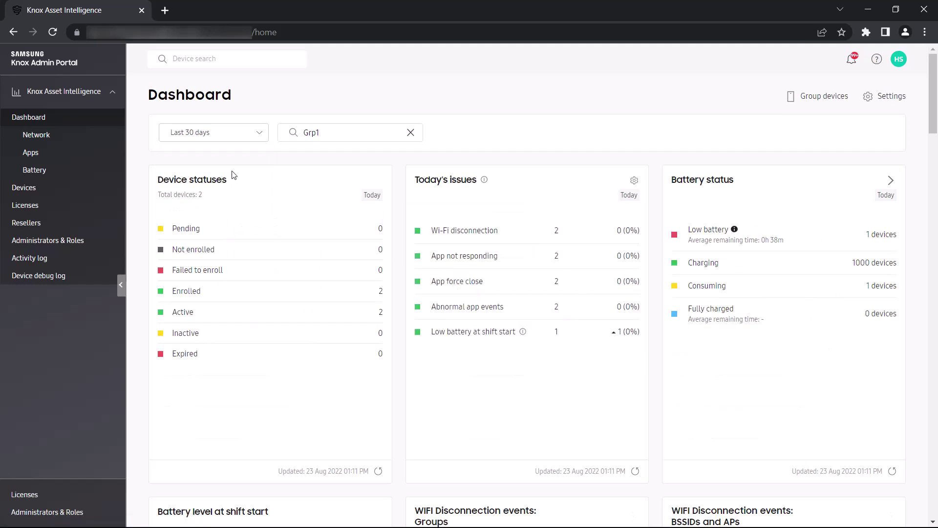
pyautogui.click(237, 142)
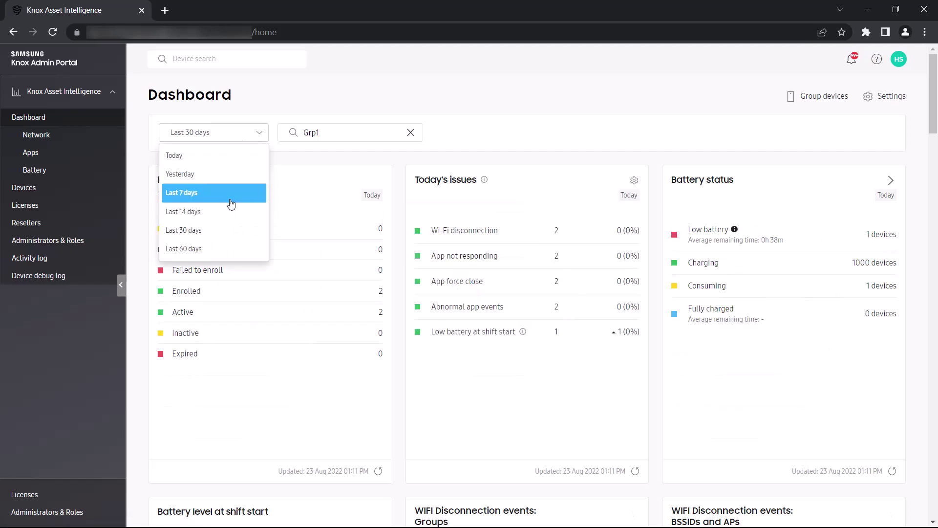
pyautogui.click(236, 250)
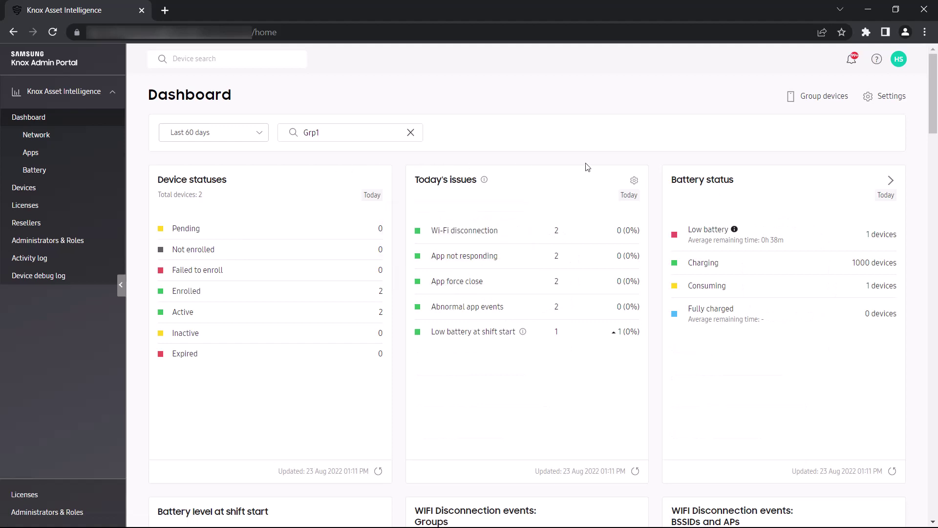
pyautogui.moveTo(745, 173); pyautogui.dragTo(294, 391)
# Step: Scroll back to the top of the Grp1 dashboard
pyautogui.scroll(3, 332, 327)
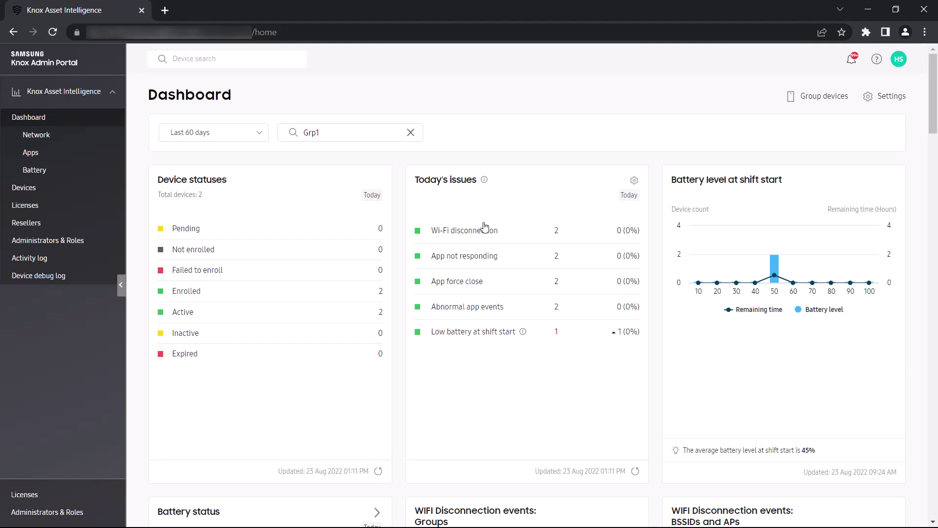
# Step: Open the Wi-Fi disconnection devices report, then the Network dashboard
pyautogui.click(472, 233)
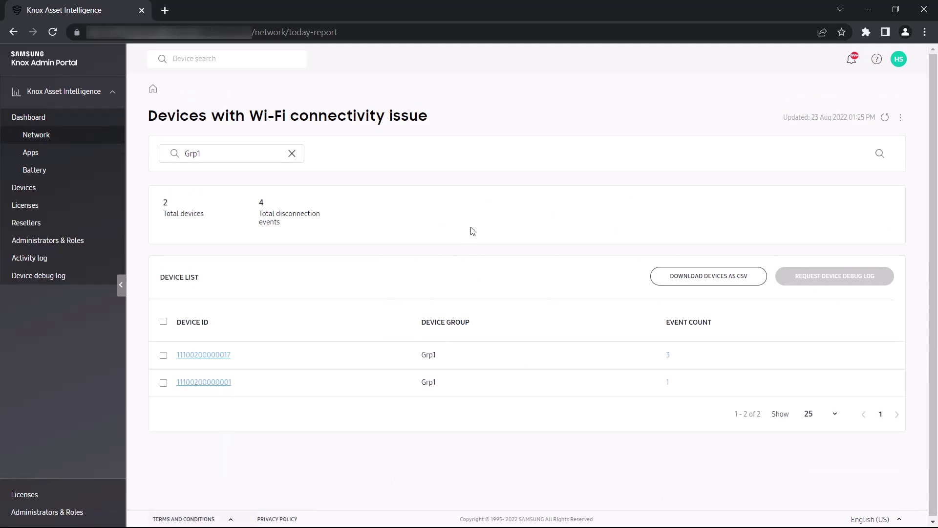
pyautogui.click(117, 138)
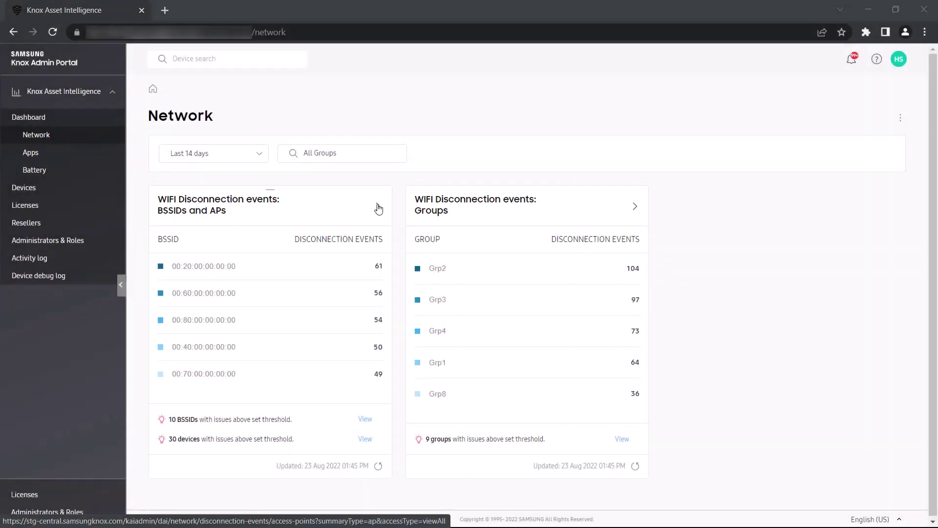
# Step: Open the full BSSID and AP list and view the 61 events for BSSID 00:20:00:00:00:00
pyautogui.click(380, 208)
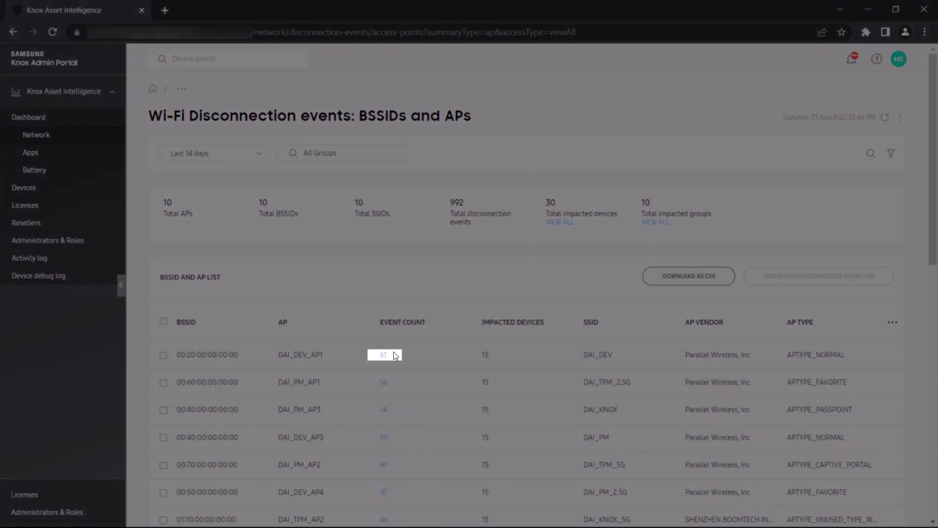
pyautogui.click(386, 355)
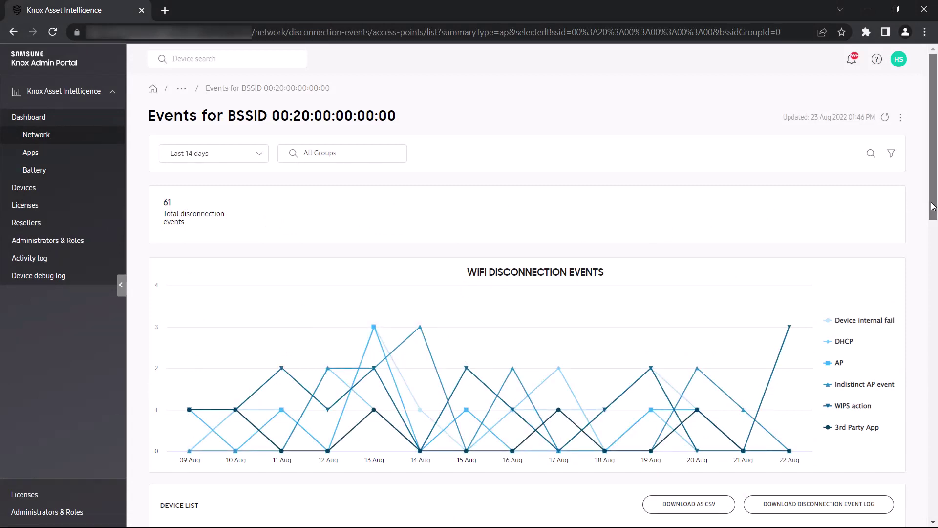
pyautogui.moveTo(933, 205)
pyautogui.mouseDown()
pyautogui.moveTo(936, 359)
pyautogui.moveTo(936, 195)
pyautogui.mouseUp()
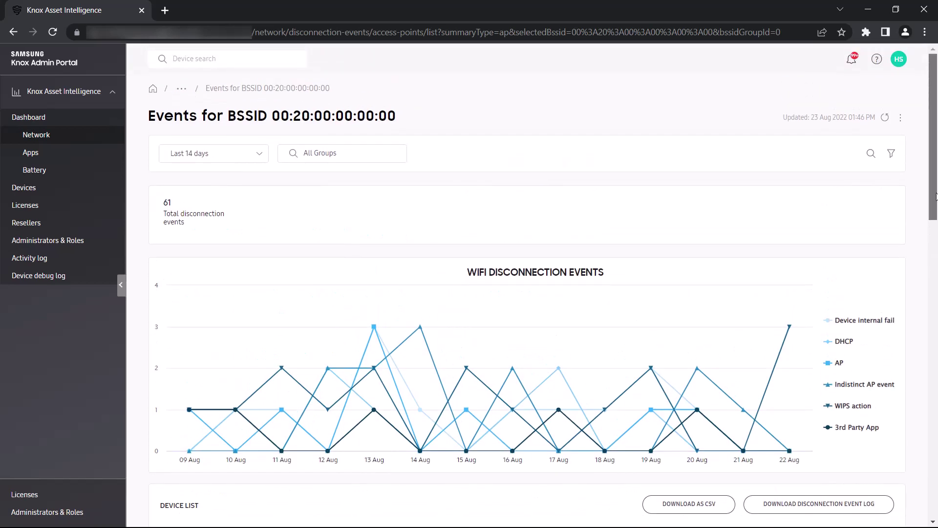
# Step: Open the Apps dashboard and scroll through its usage, battery, network and issue cards
pyautogui.click(110, 156)
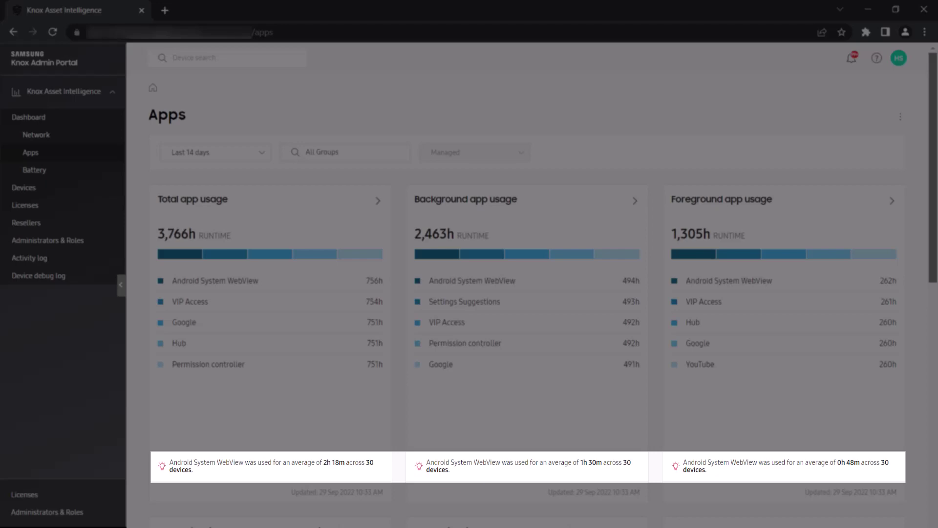
pyautogui.scroll(-4, 936, 336)
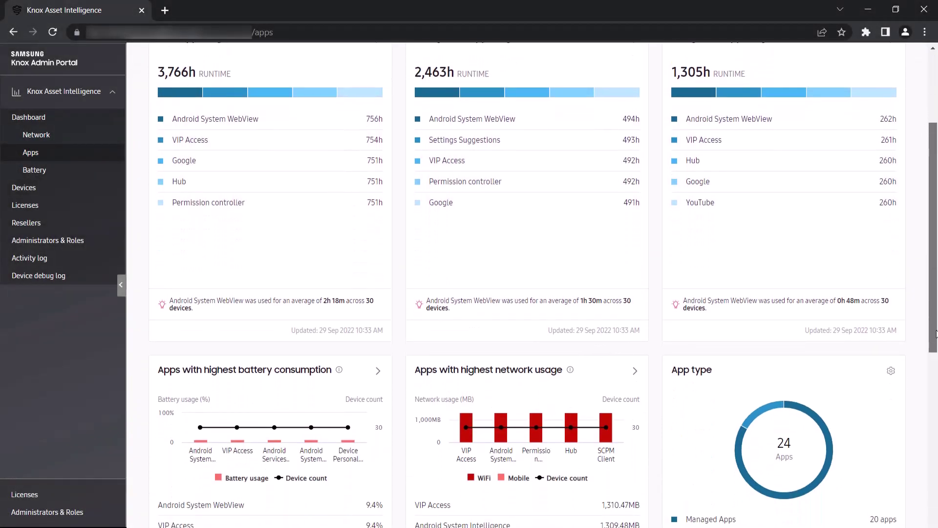
pyautogui.moveTo(936, 335); pyautogui.dragTo(937, 400)
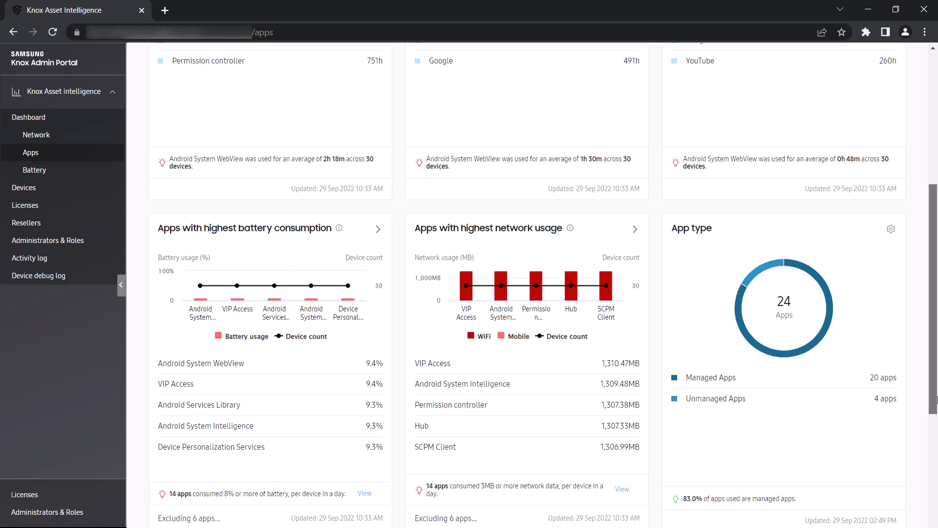
pyautogui.scroll(-7, 361, 281)
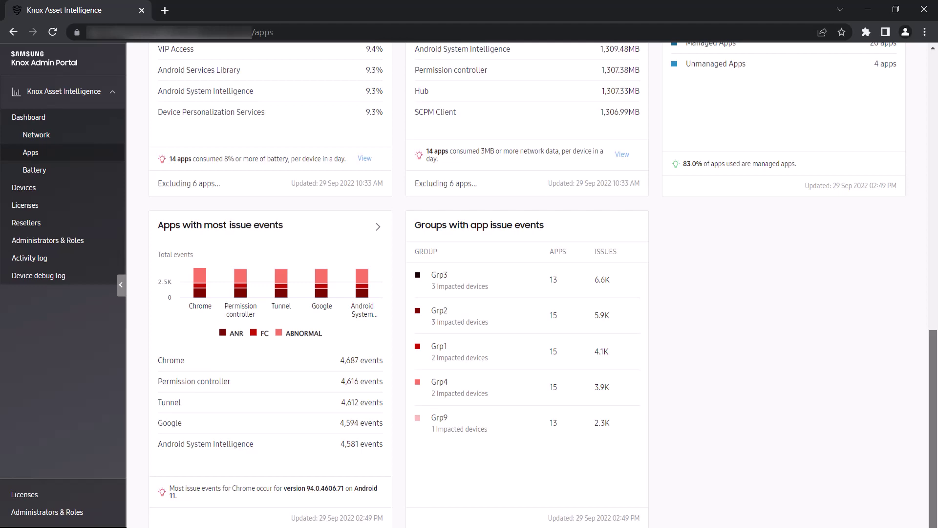
pyautogui.scroll(10, 925, 273)
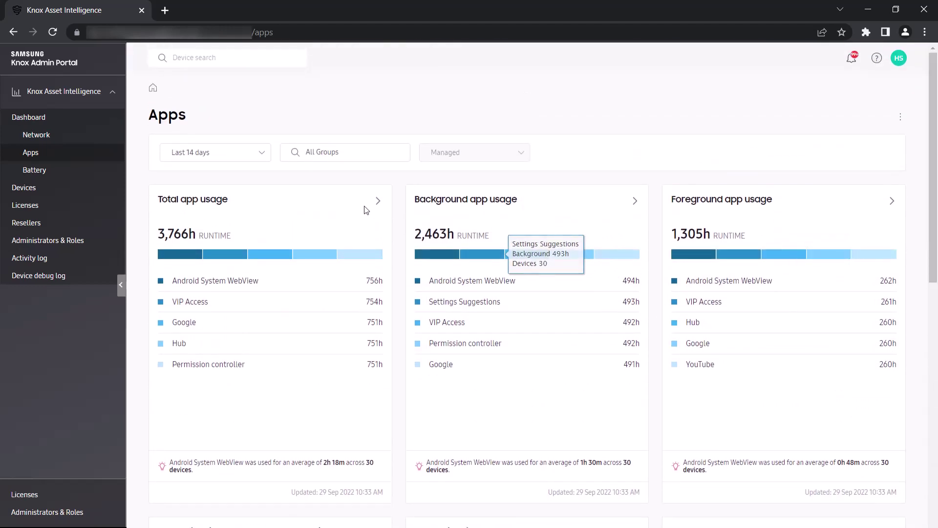
# Step: Drill into Total app usage and scroll to the 24-app Application List
pyautogui.click(378, 201)
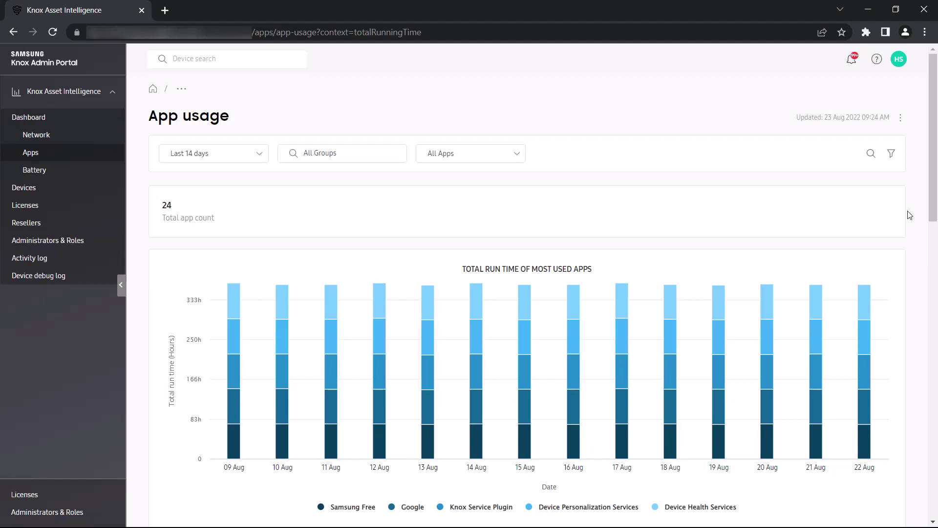
pyautogui.moveTo(934, 202); pyautogui.dragTo(936, 379)
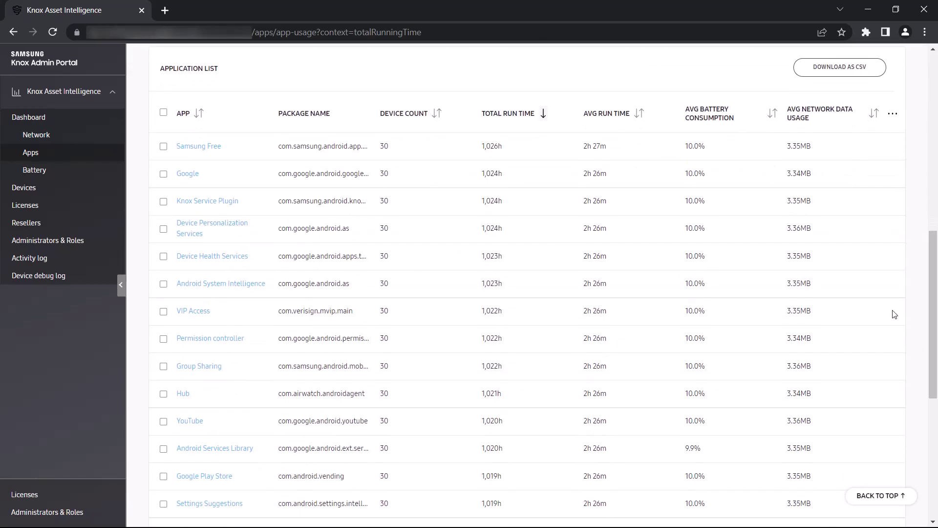
# Step: Open Samsung Free's usage details and scroll to the App Versions table, where 5.3.01.8 leads at 514h
pyautogui.click(210, 146)
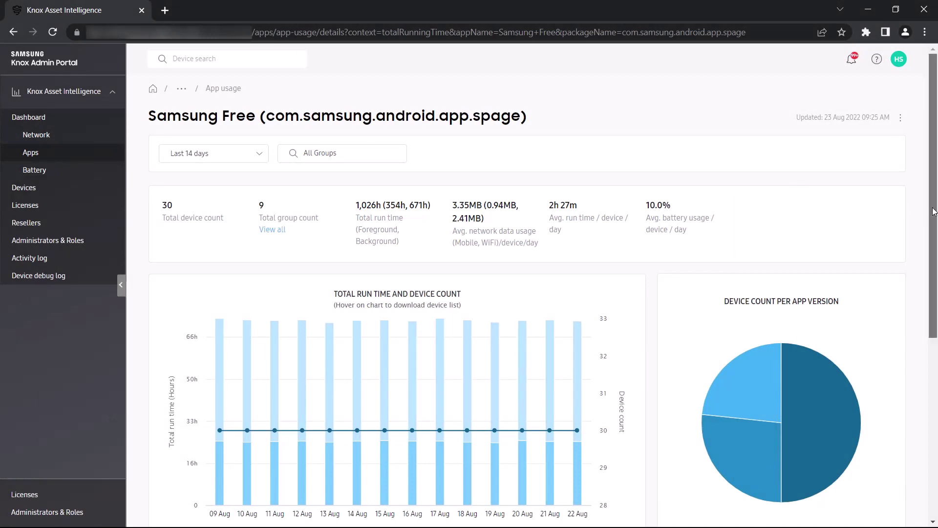
pyautogui.scroll(-1, 935, 212)
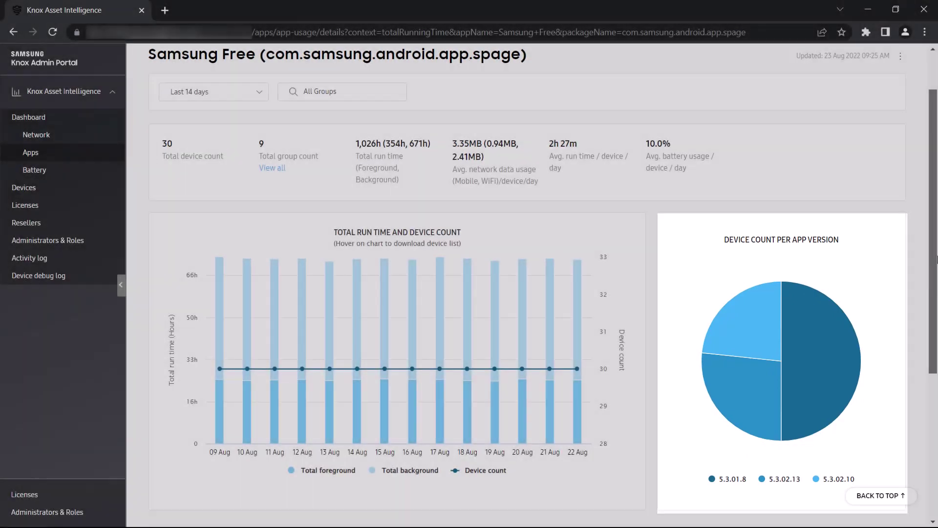
pyautogui.moveTo(935, 262); pyautogui.dragTo(925, 405)
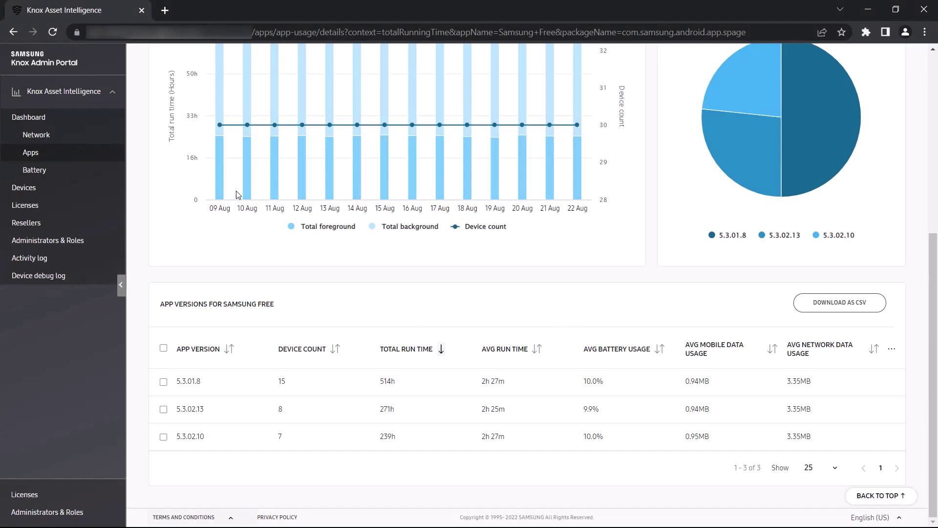
# Step: Return to the Apps dashboard and scroll to the issue-event cards: Chrome leads at 4,687, Grp3 at 6.6K
pyautogui.click(108, 154)
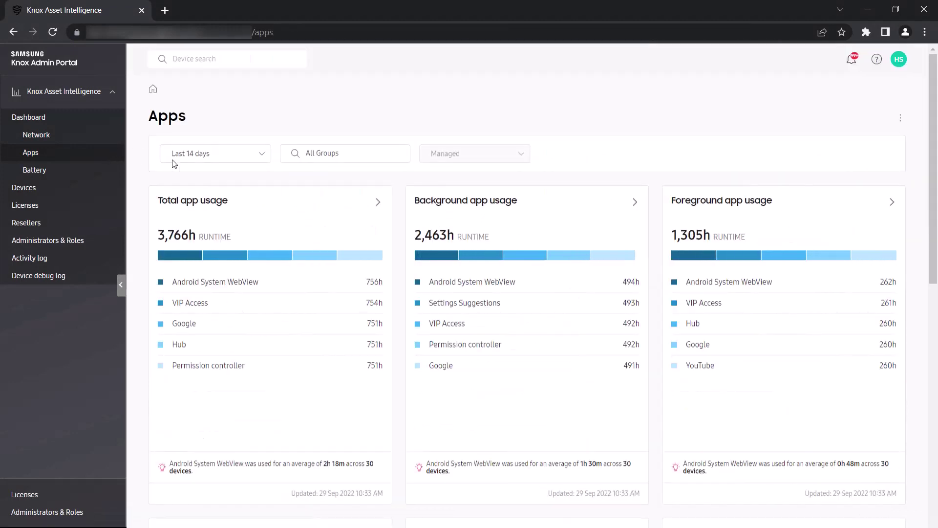
pyautogui.scroll(-9, 911, 421)
pyautogui.scroll(-4, 912, 420)
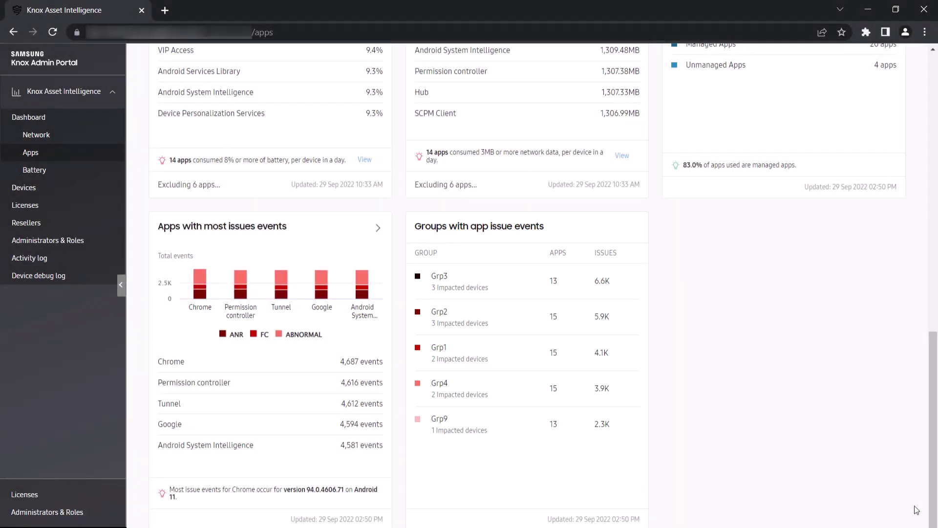
# Step: Open the full Apps with issue events report and scroll to its table, topped by Device Health Services
pyautogui.click(376, 229)
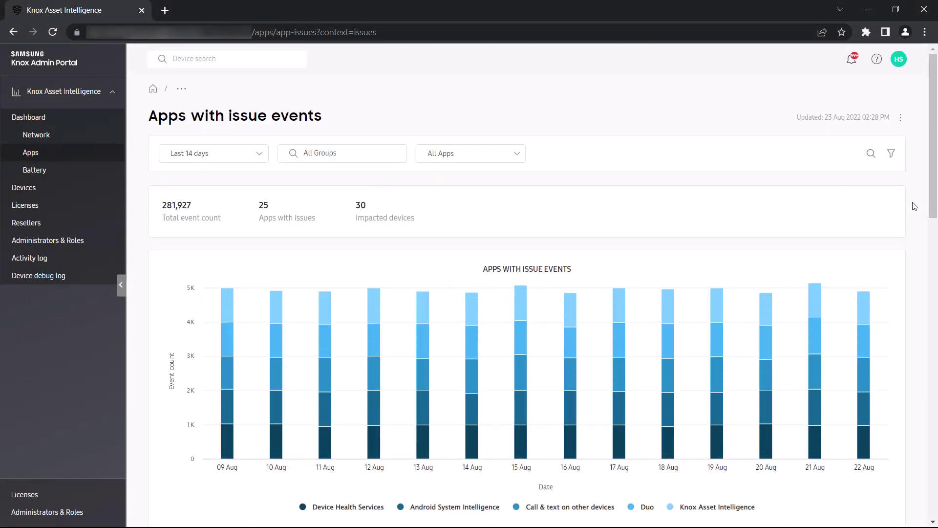
pyautogui.moveTo(933, 211); pyautogui.dragTo(933, 335)
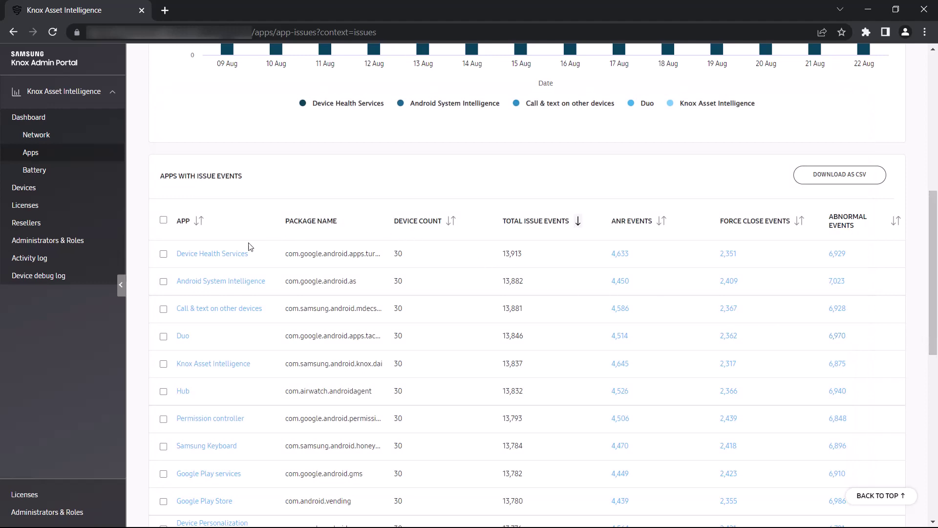
# Step: Open Device Health Services' issue details and scroll to its App Versions table
pyautogui.click(224, 255)
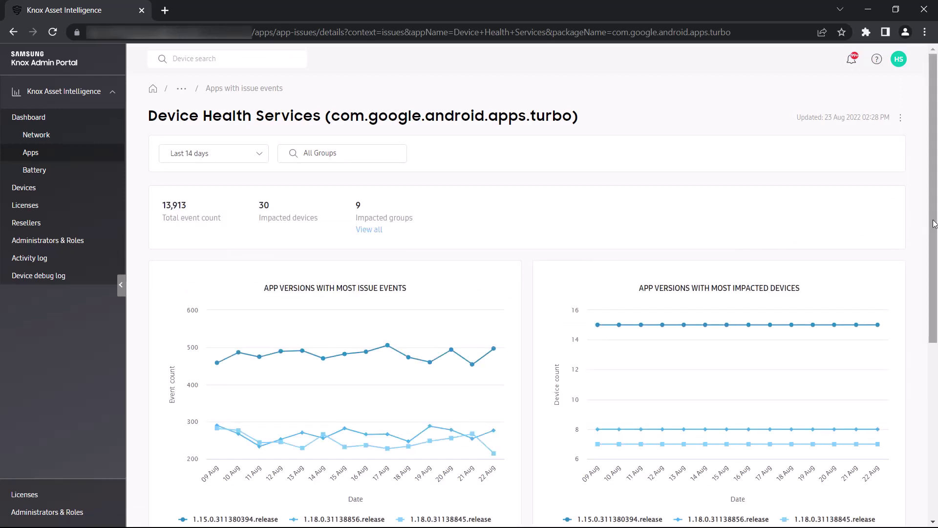
pyautogui.moveTo(936, 233); pyautogui.dragTo(935, 279)
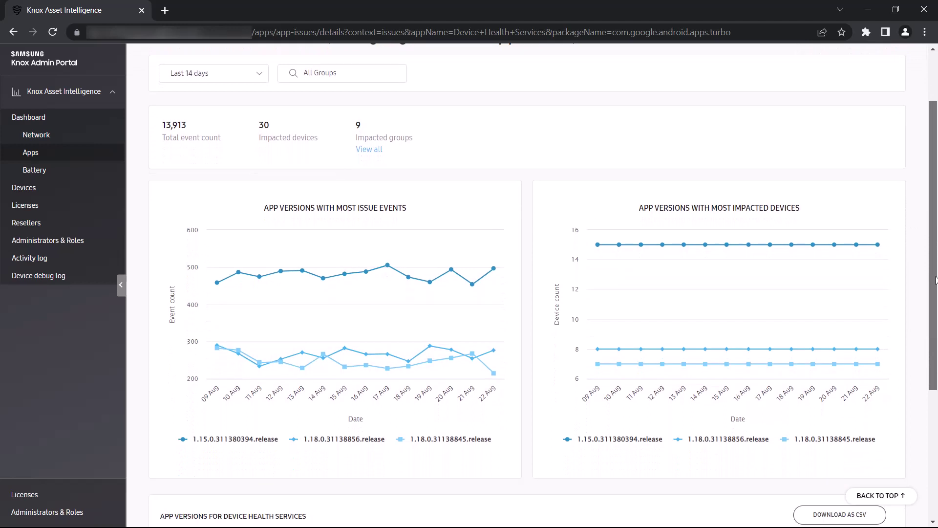
pyautogui.moveTo(935, 280); pyautogui.dragTo(937, 413)
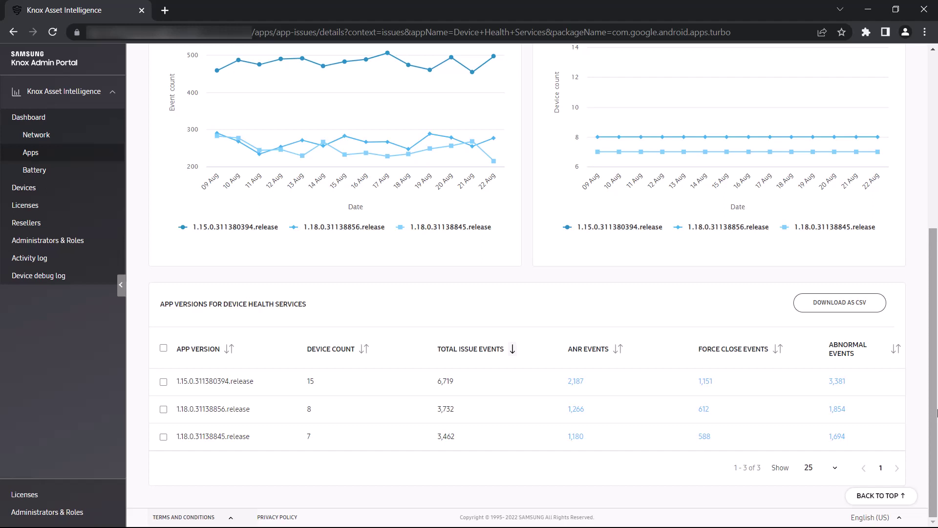
# Step: Filter version 94.0.4606.71's Force Close events to Android 11 and model N/A, then view the first call stack
pyautogui.click(706, 381)
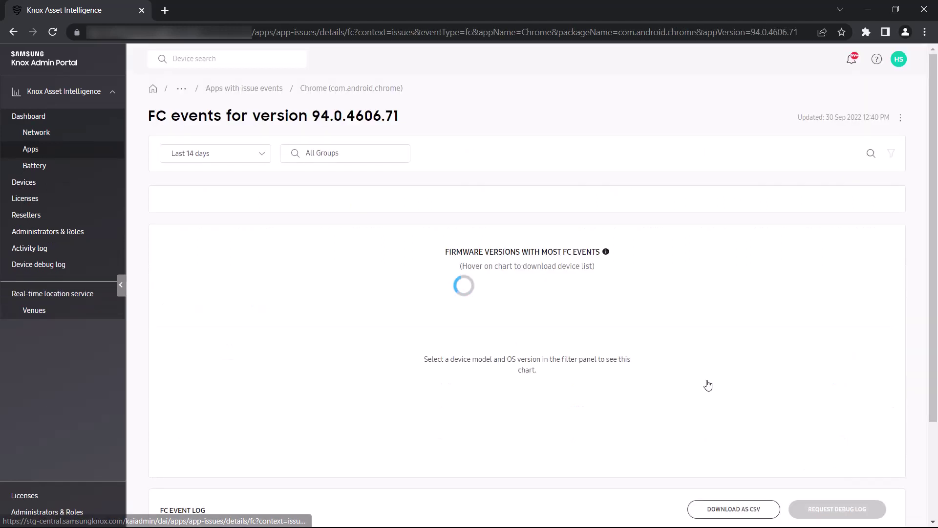
pyautogui.click(890, 155)
pyautogui.click(857, 122)
pyautogui.click(854, 140)
pyautogui.click(852, 177)
pyautogui.click(855, 201)
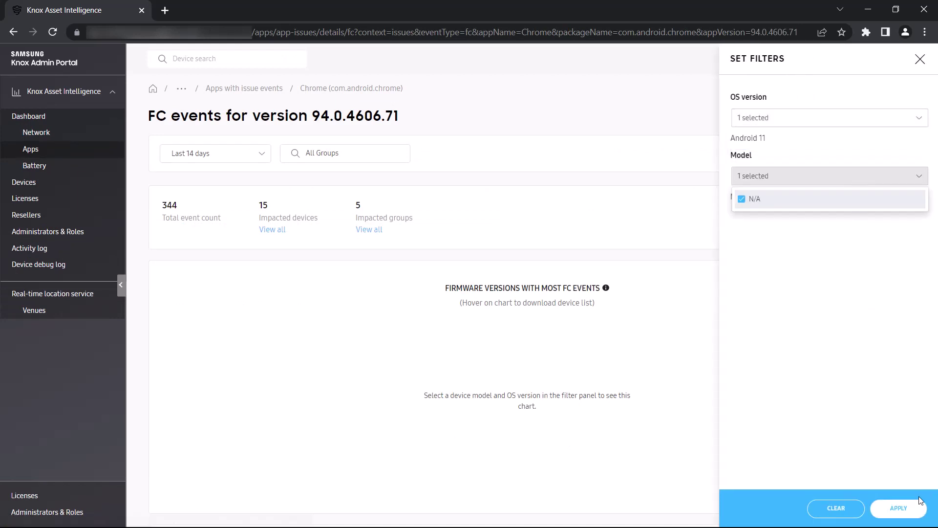
pyautogui.click(898, 508)
pyautogui.moveTo(935, 183); pyautogui.dragTo(936, 325)
pyautogui.click(689, 250)
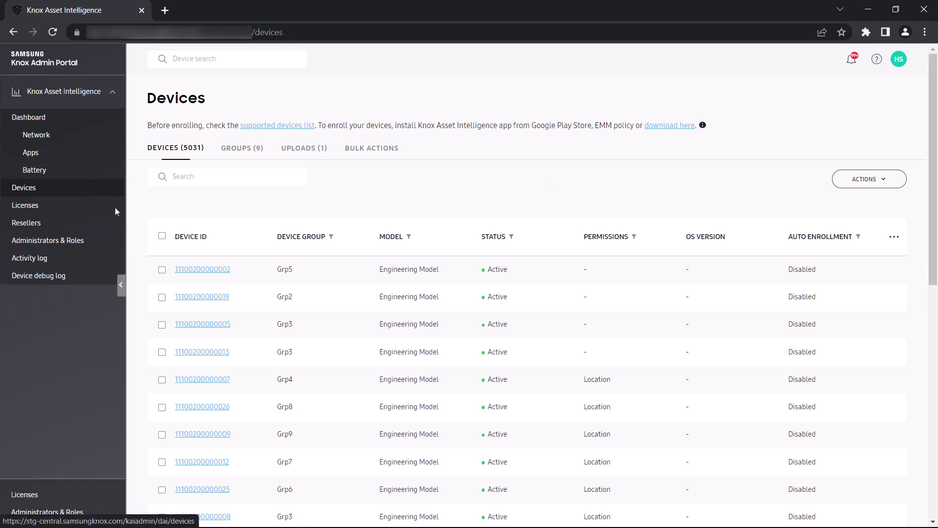
# Step: Select the first device and bring up the Request device debug log dialog for it
pyautogui.click(162, 269)
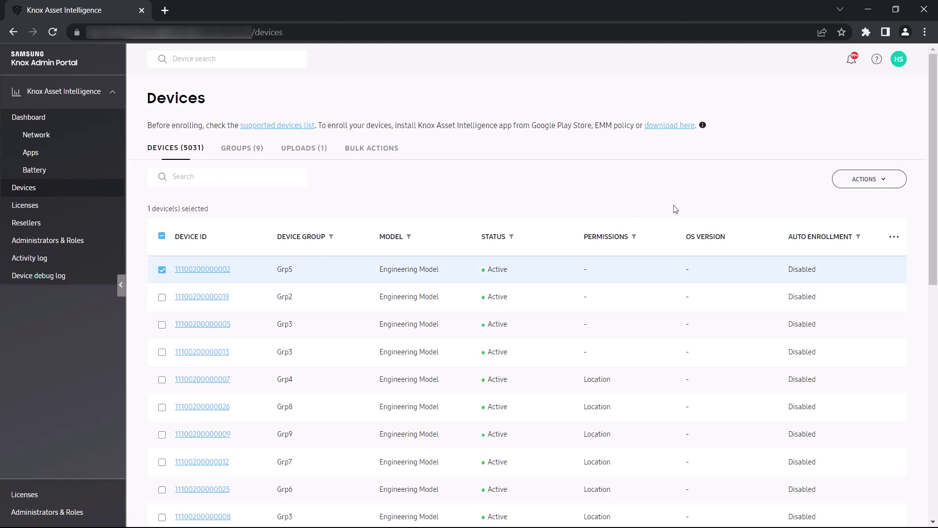
pyautogui.click(856, 180)
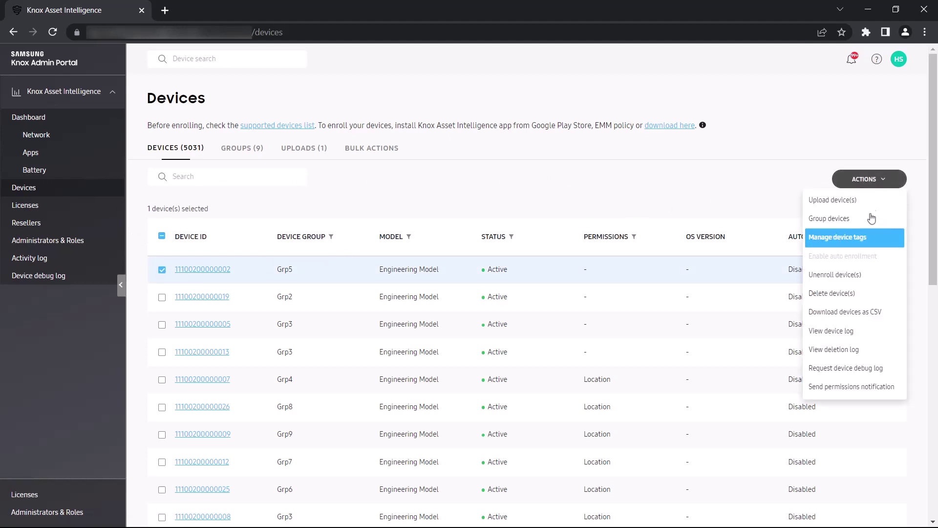
pyautogui.click(848, 368)
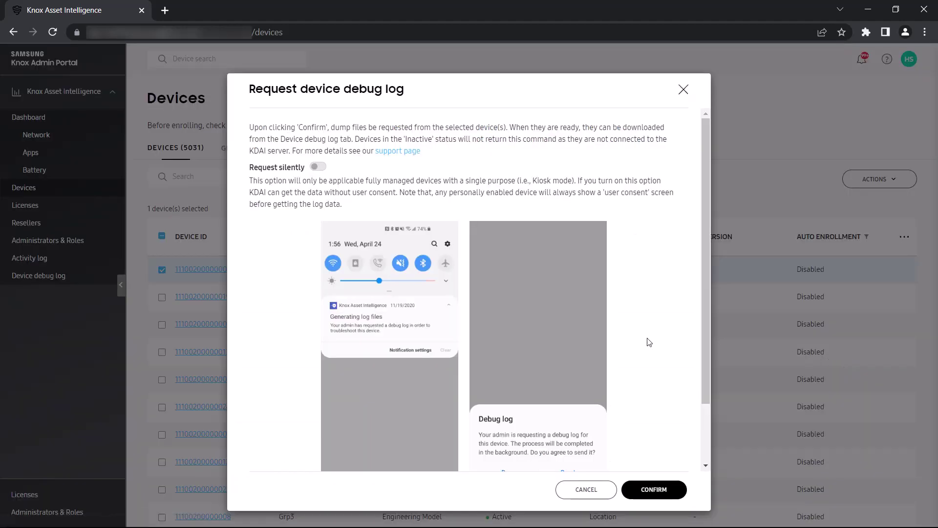
pyautogui.scroll(-2, 649, 342)
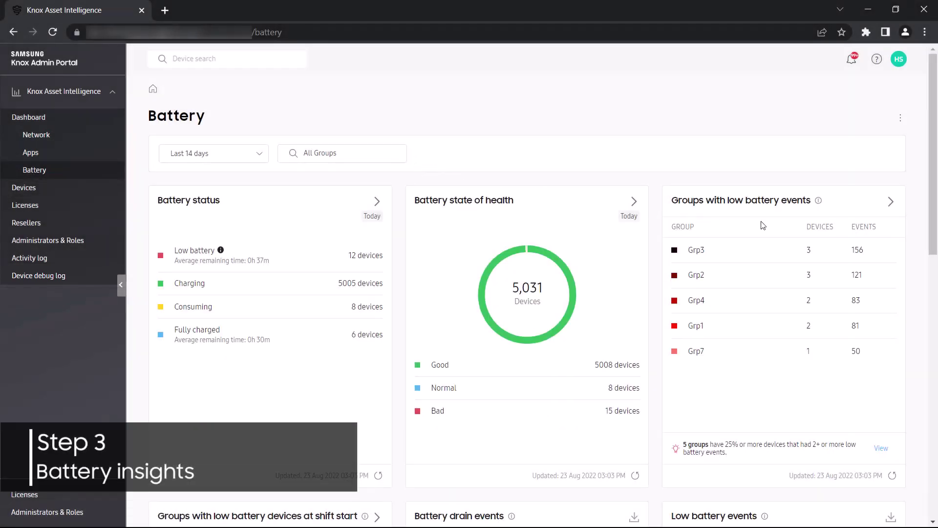
pyautogui.moveTo(934, 224); pyautogui.dragTo(934, 197)
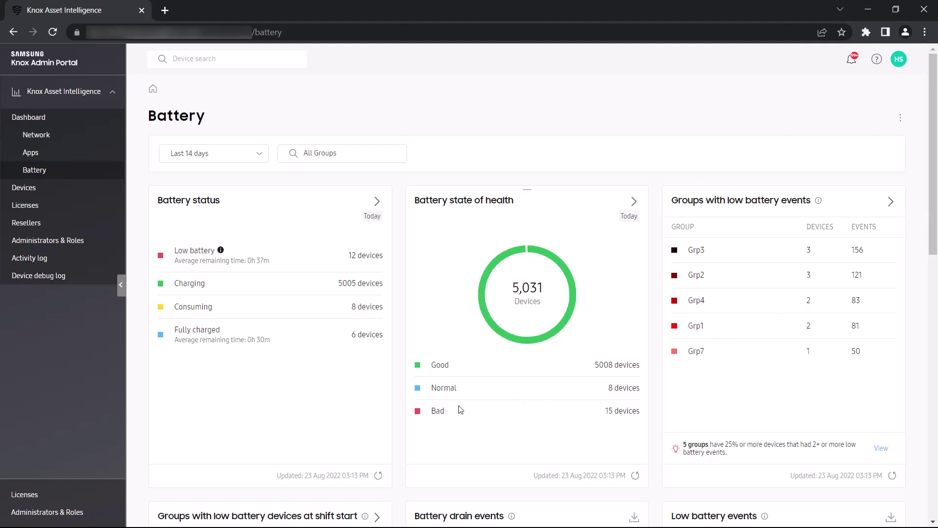
# Step: List the 15 devices with Bad battery health, then head back via Battery in the sidebar
pyautogui.click(439, 415)
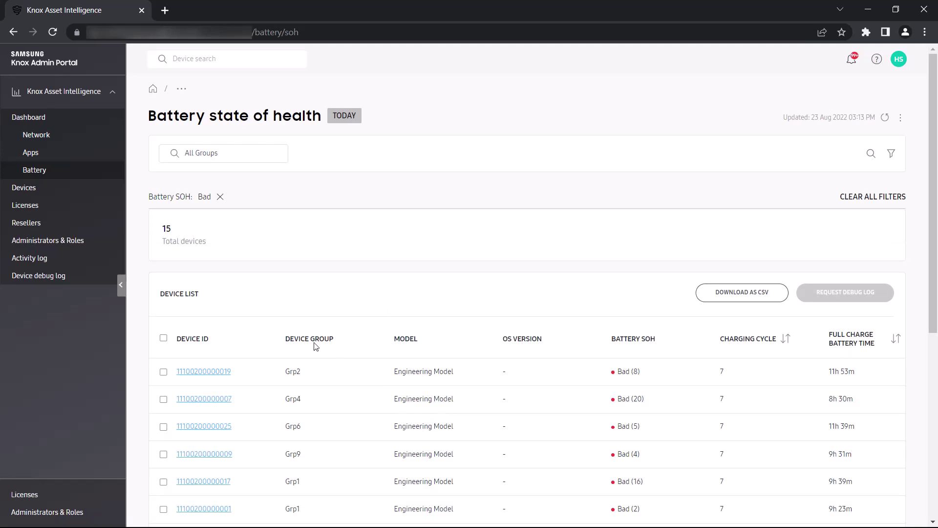
pyautogui.click(72, 166)
# Step: From the main Dashboard, open the Location tracking card's Outdoor GPS view
pyautogui.click(62, 117)
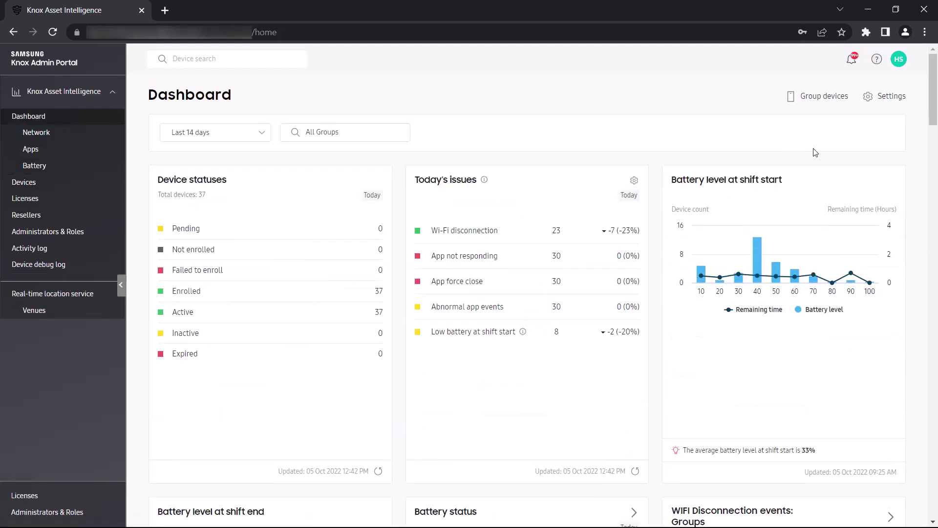
pyautogui.moveTo(933, 90); pyautogui.dragTo(936, 381)
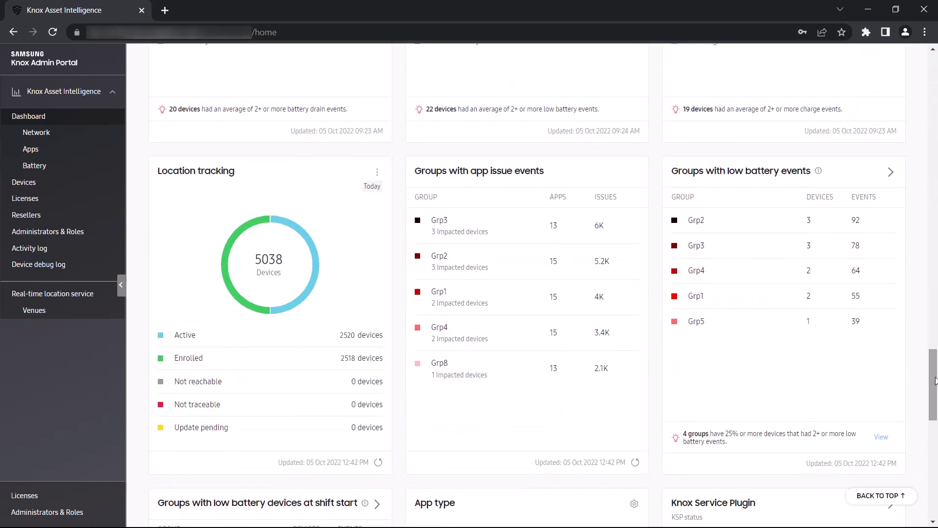
pyautogui.click(379, 173)
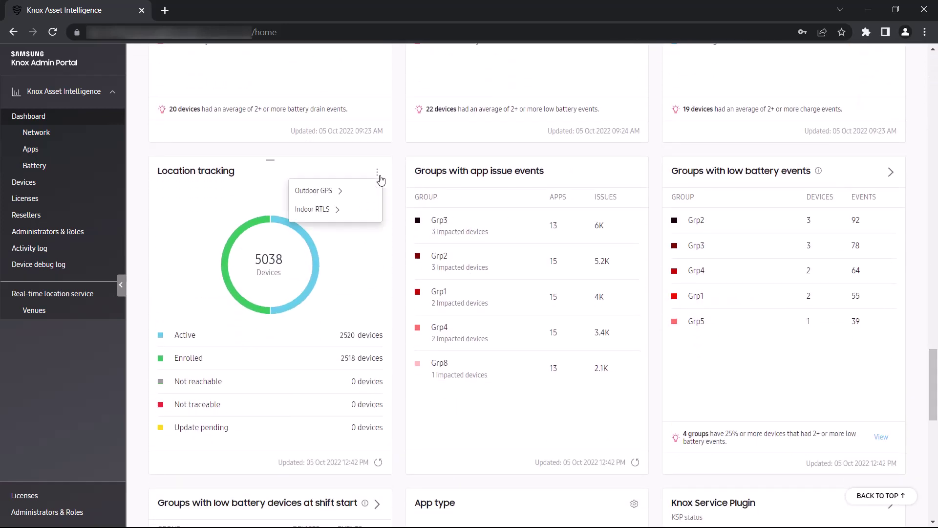
pyautogui.click(368, 195)
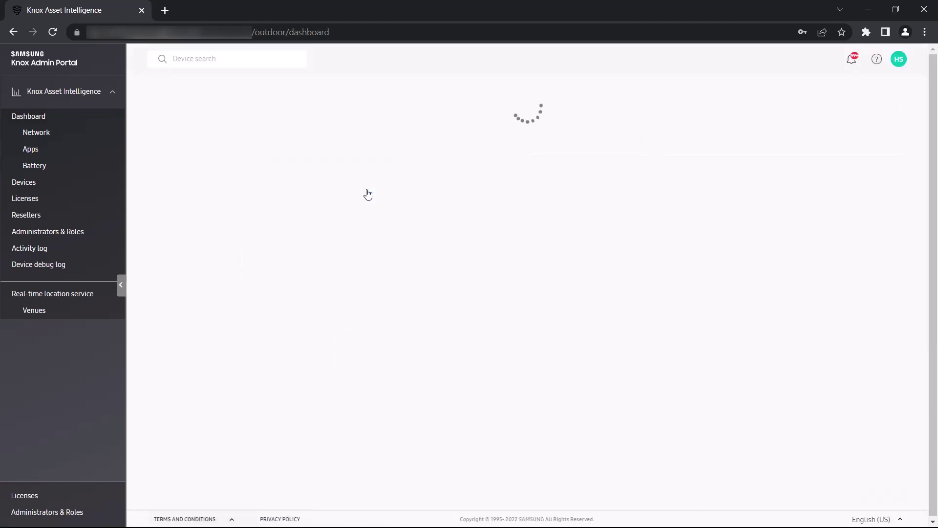